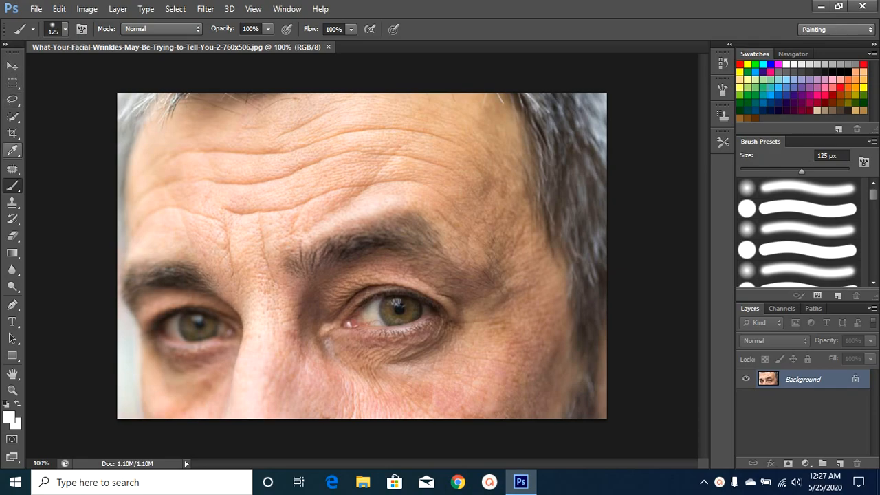
# Select the whole face photo with the Quick Selection tool in add mode.
pyautogui.click(12, 117)
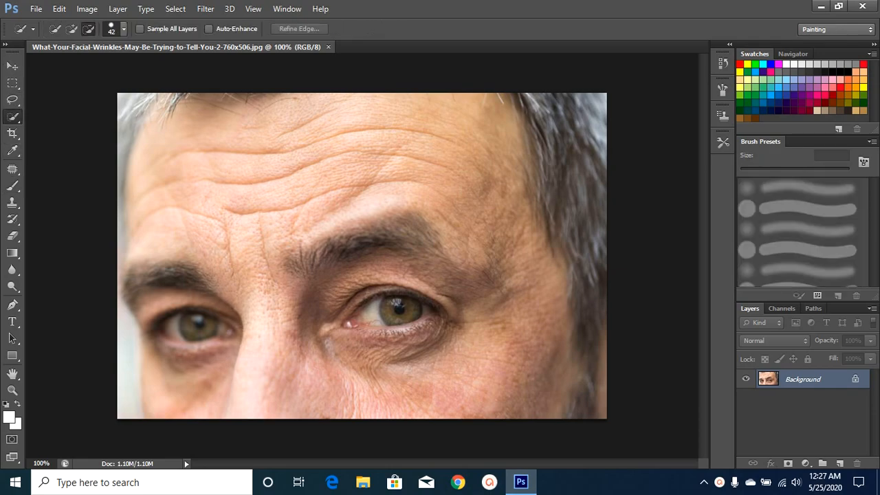
pyautogui.click(72, 29)
pyautogui.moveTo(305, 160)
pyautogui.mouseDown()
pyautogui.moveTo(440, 196)
pyautogui.moveTo(358, 275)
pyautogui.mouseUp()
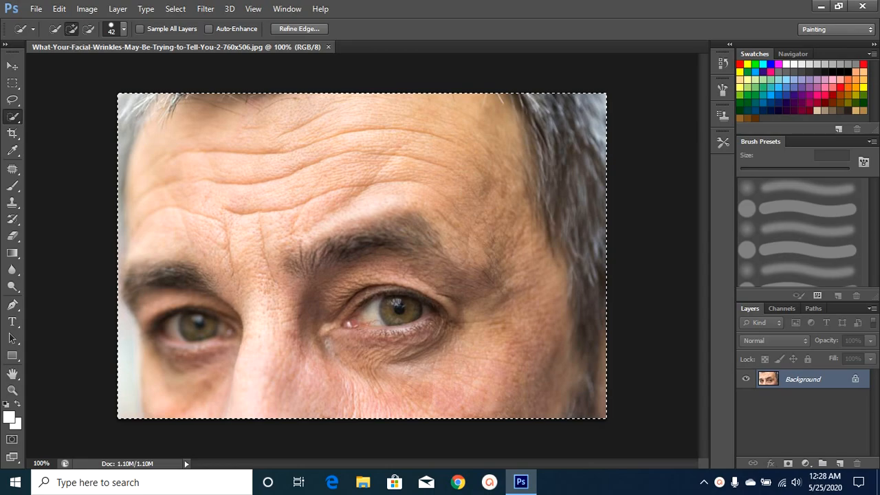
# Subtract the background beside the face and the grey hair by the temple from the quick selection.
pyautogui.click(88, 29)
pyautogui.moveTo(125, 101); pyautogui.dragTo(130, 104)
pyautogui.moveTo(122, 157); pyautogui.dragTo(122, 213)
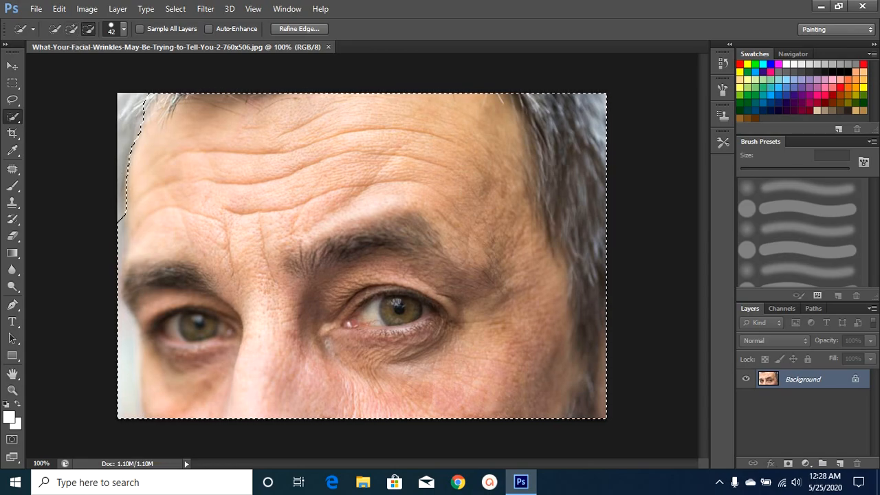
pyautogui.moveTo(125, 324); pyautogui.dragTo(128, 393)
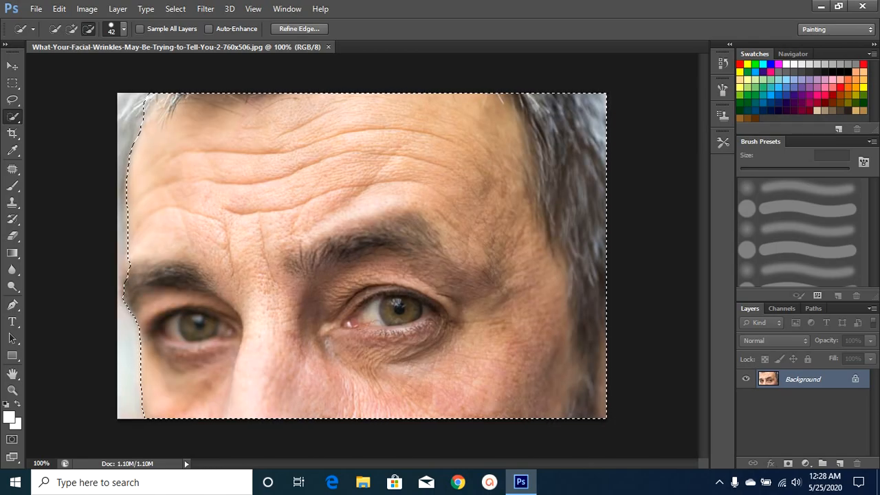
pyautogui.moveTo(590, 395); pyautogui.dragTo(584, 116)
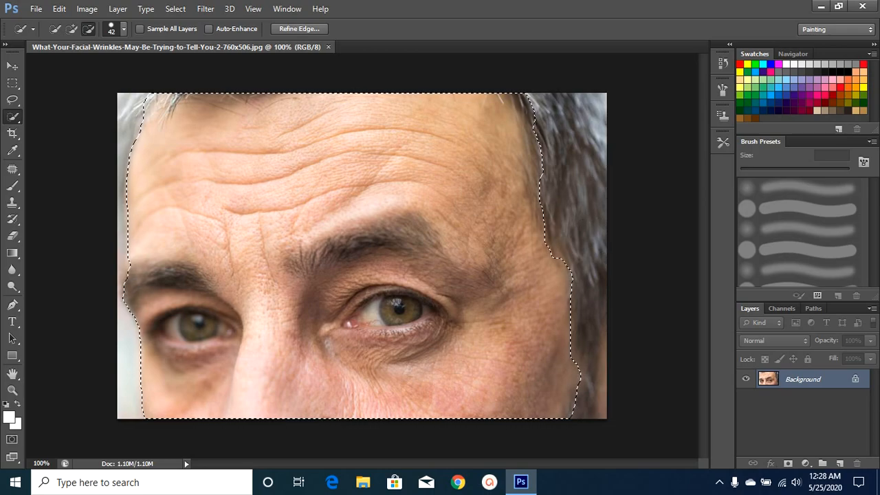
pyautogui.moveTo(528, 101); pyautogui.dragTo(547, 163)
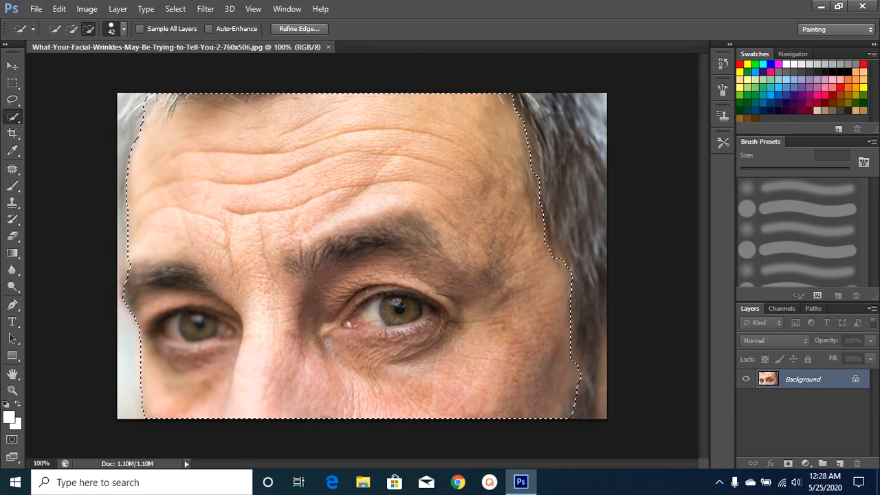
pyautogui.moveTo(588, 364); pyautogui.dragTo(582, 407)
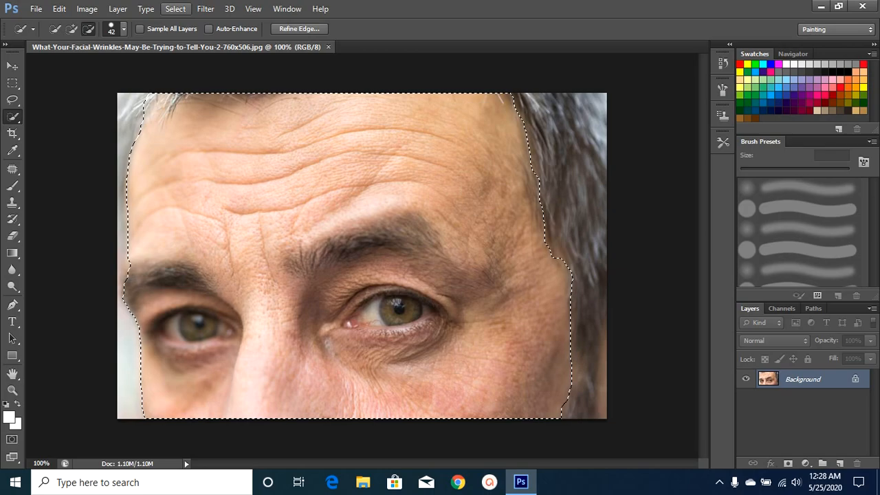
# Open Refine Edge for the face selection, enable Smart Radius and set the radius to 6.8 px.
pyautogui.click(176, 9)
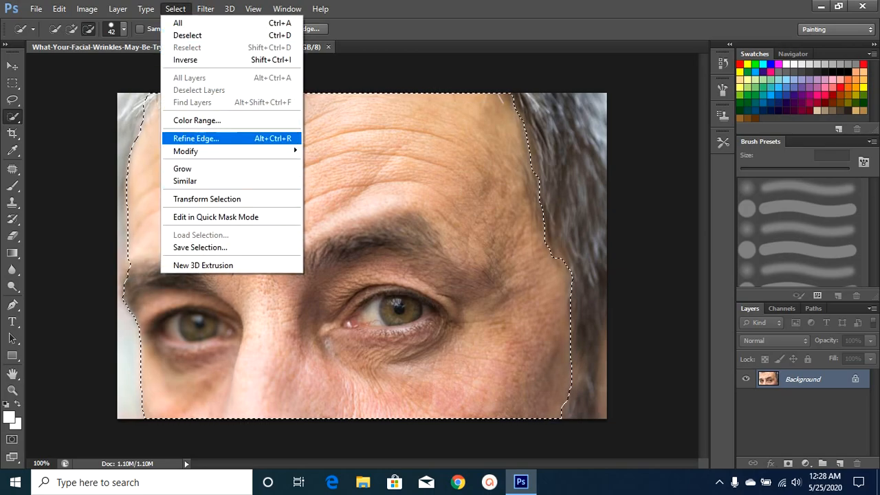
pyautogui.click(196, 138)
pyautogui.click(411, 139)
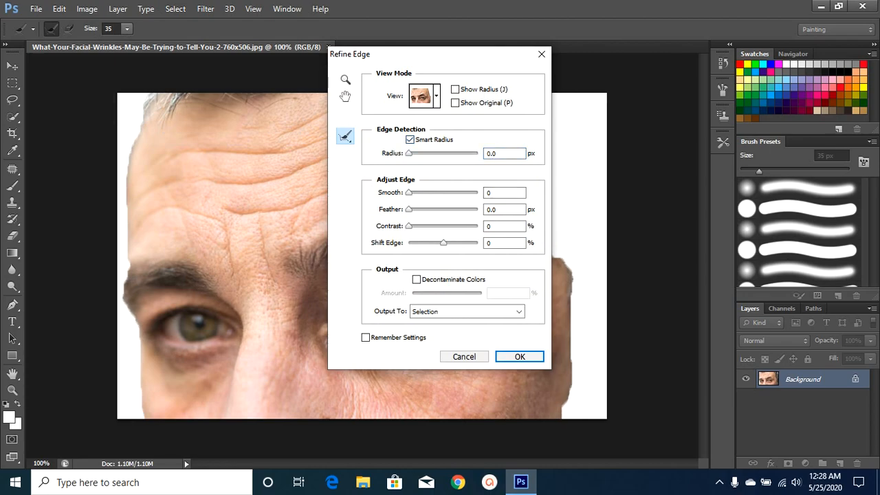
pyautogui.moveTo(409, 153); pyautogui.dragTo(415, 153)
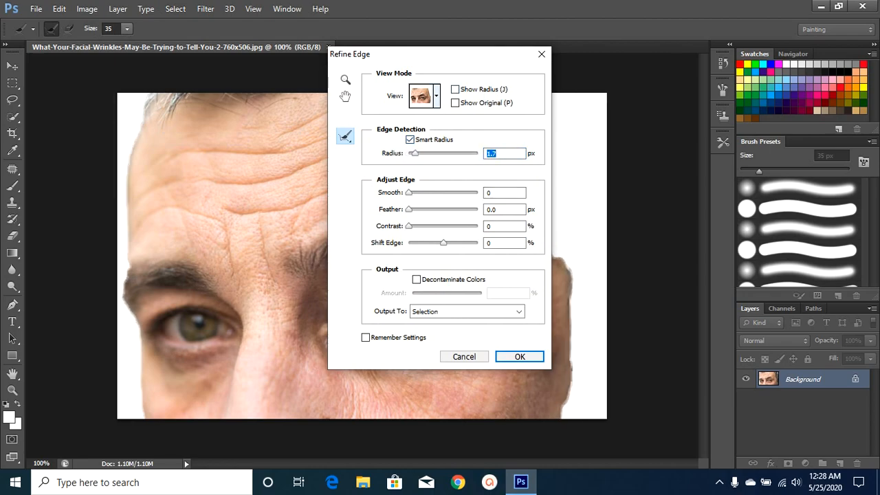
pyautogui.click(435, 96)
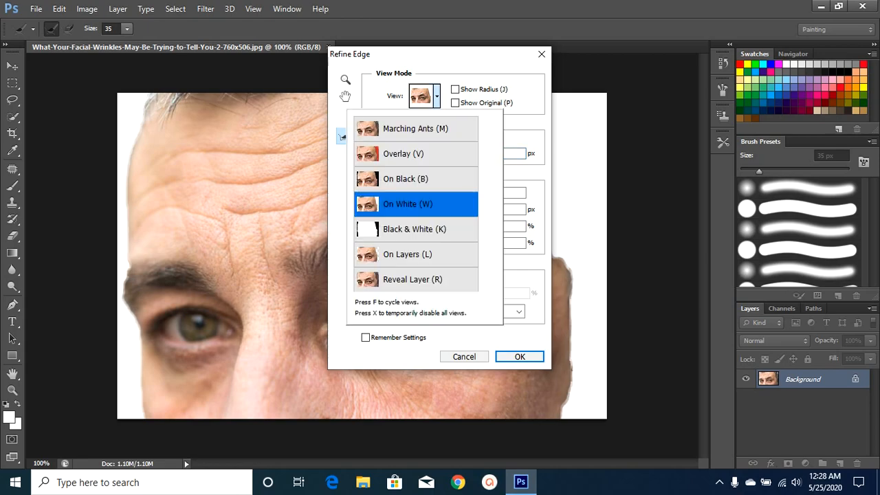
pyautogui.press('Escape')
pyautogui.write('2.4')
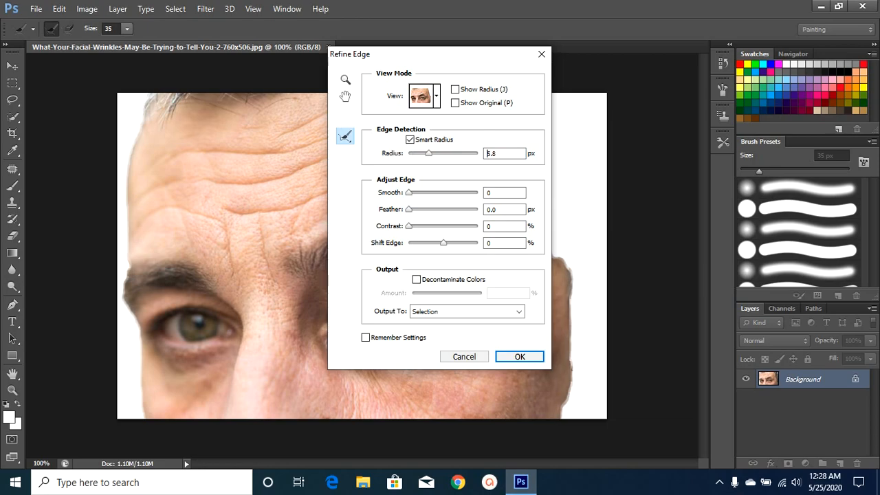
pyautogui.press('Up')
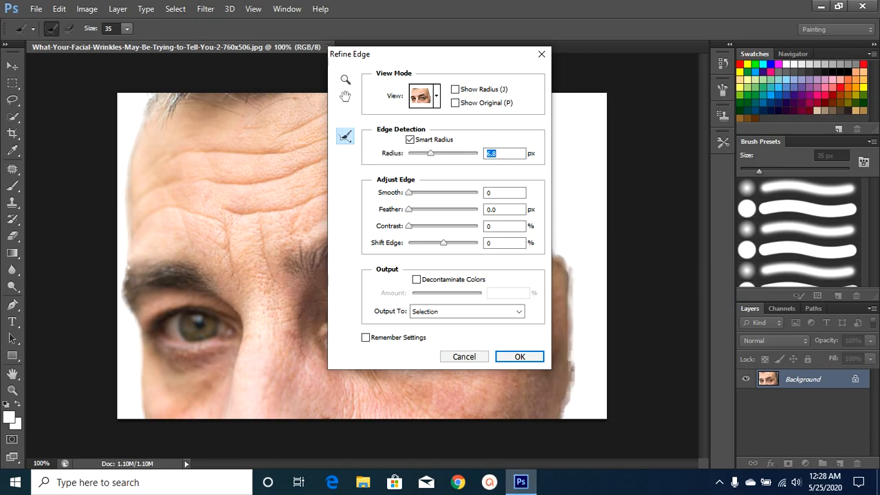
# Brush the refine radius along both outer edges of the face and apply the refined selection.
pyautogui.moveTo(131, 145); pyautogui.dragTo(129, 300)
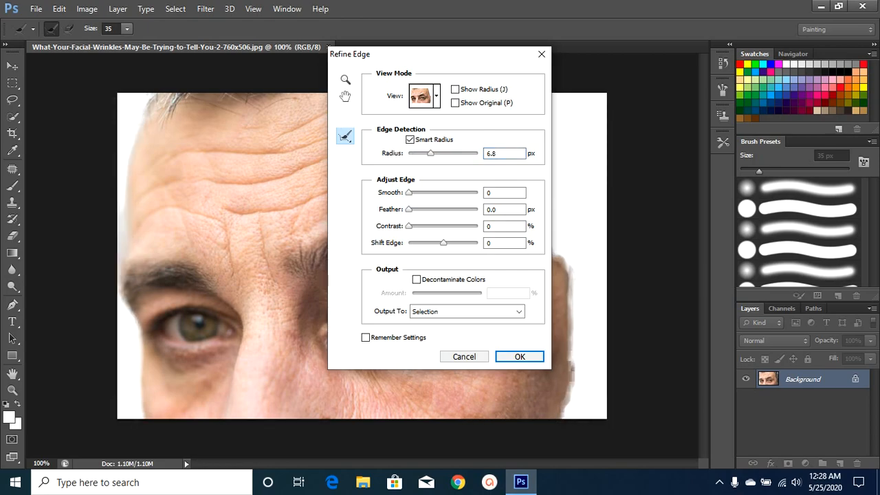
pyautogui.moveTo(127, 330); pyautogui.dragTo(133, 344)
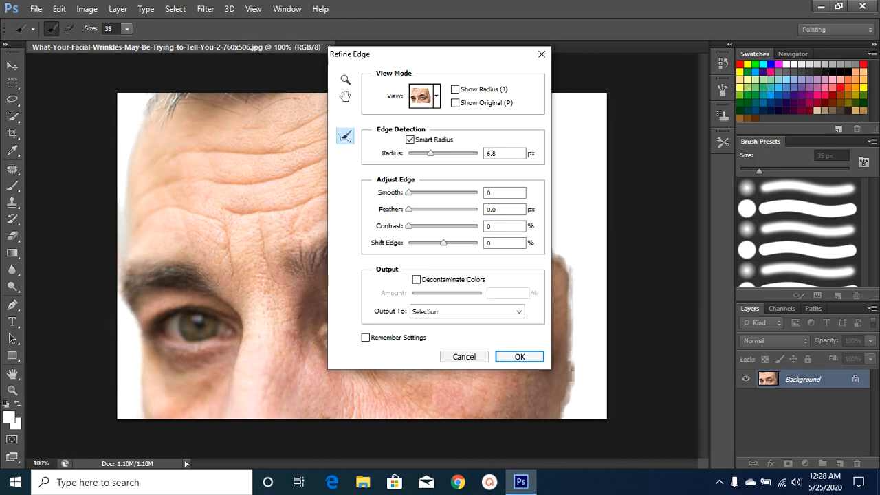
pyautogui.moveTo(583, 331)
pyautogui.mouseDown()
pyautogui.moveTo(581, 311)
pyautogui.moveTo(572, 391)
pyautogui.mouseUp()
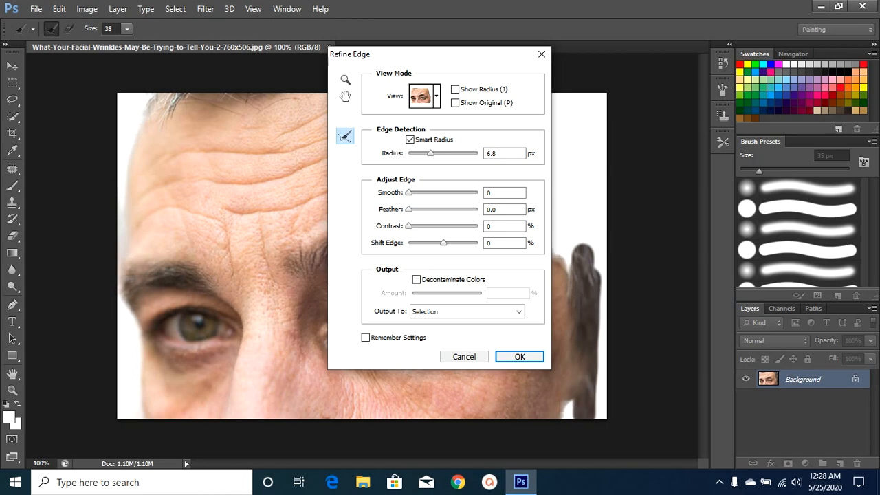
pyautogui.press('Return')
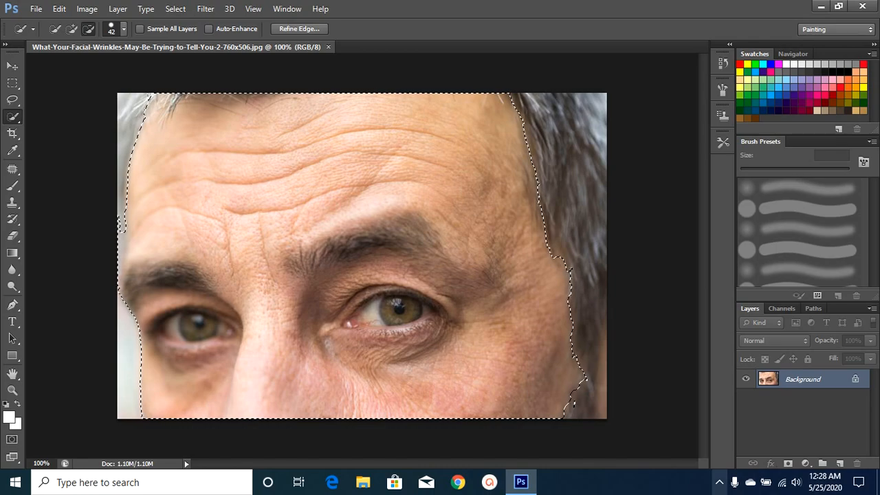
pyautogui.click(719, 482)
pyautogui.click(720, 456)
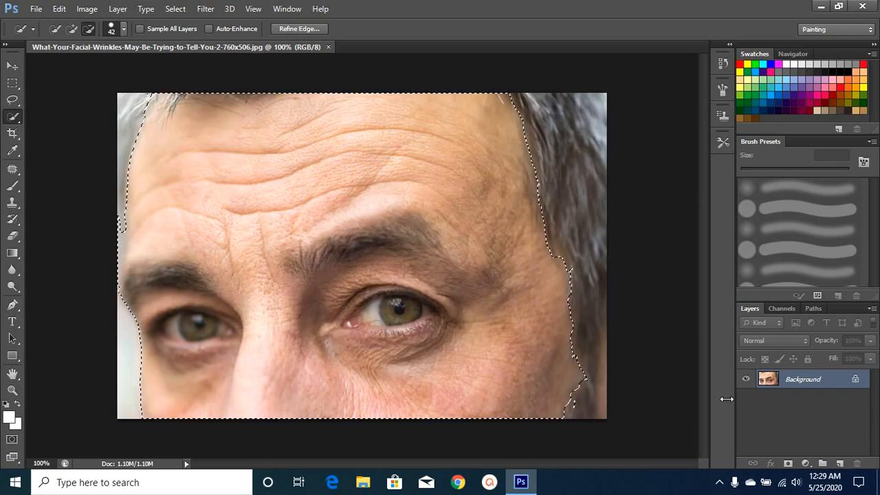
# Refine the face selection's edge again with Smart Radius at 6.8 px, brushing along the forehead's outer edge.
pyautogui.click(199, 9)
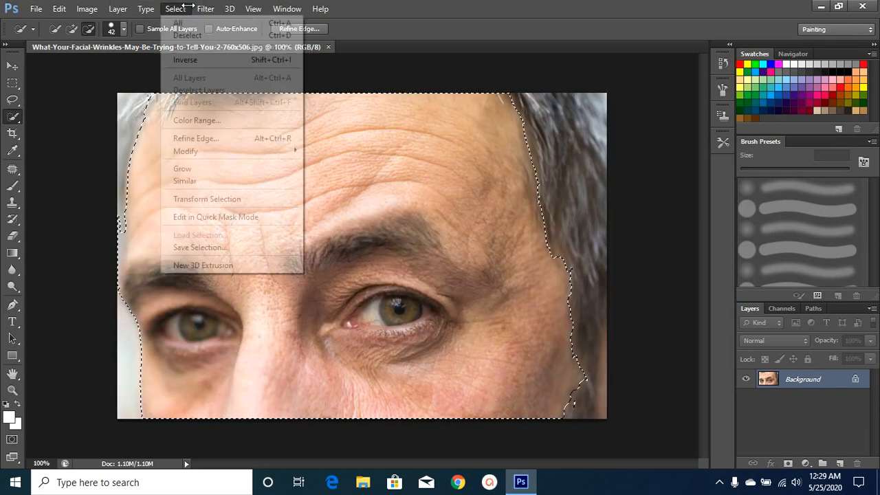
pyautogui.click(181, 8)
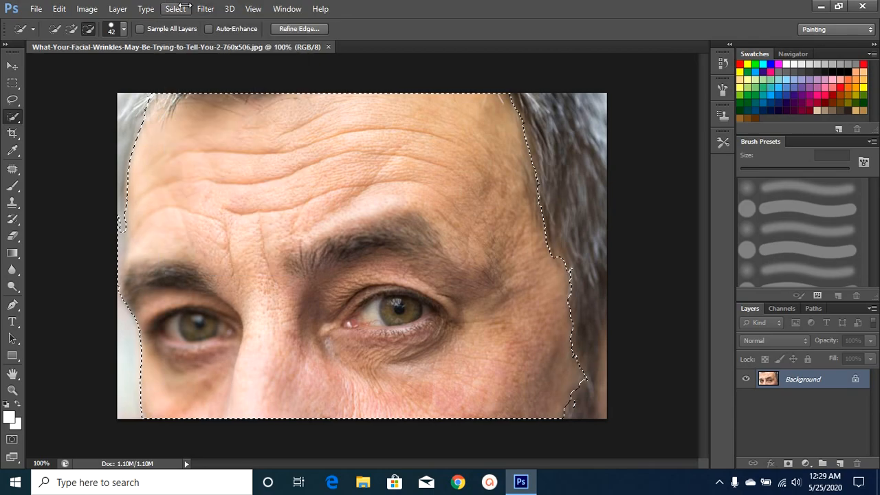
pyautogui.click(182, 8)
pyautogui.click(207, 135)
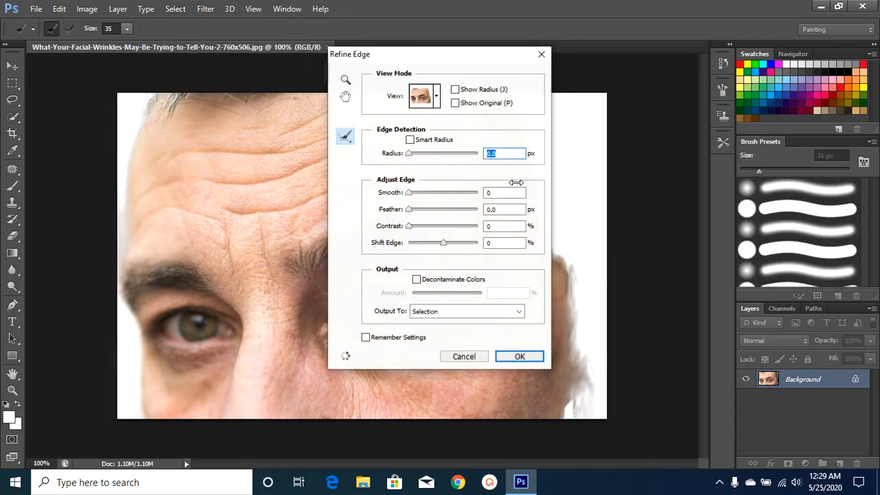
pyautogui.click(409, 139)
pyautogui.moveTo(409, 153); pyautogui.dragTo(430, 159)
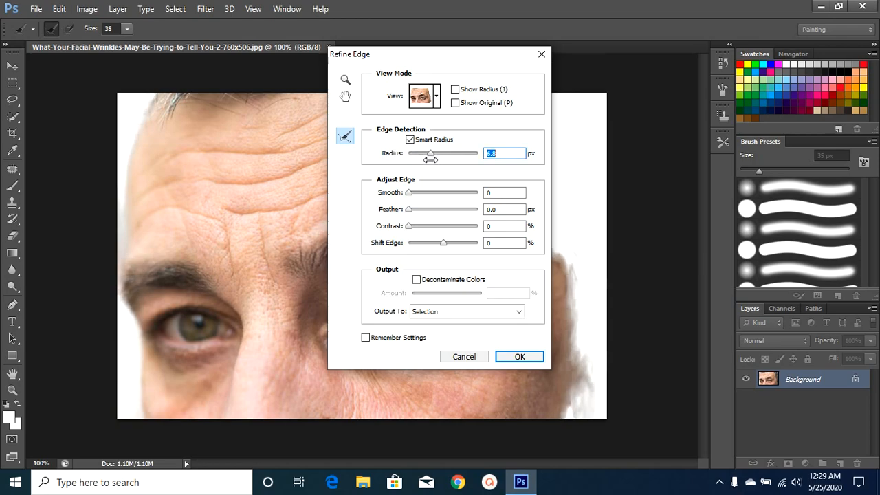
pyautogui.moveTo(113, 149)
pyautogui.mouseDown()
pyautogui.moveTo(129, 225)
pyautogui.moveTo(115, 188)
pyautogui.moveTo(118, 235)
pyautogui.mouseUp()
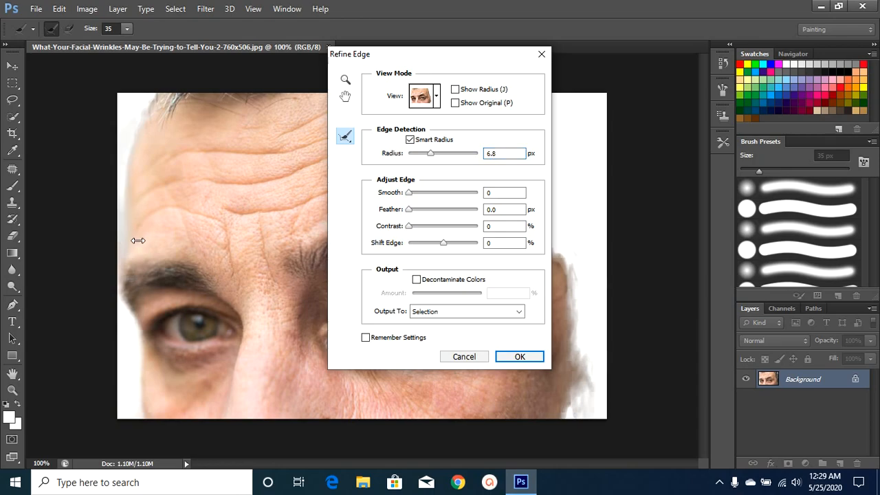
# Output the refined selection to a new layer with layer mask and show the original Background layer.
pyautogui.click(452, 311)
pyautogui.click(462, 355)
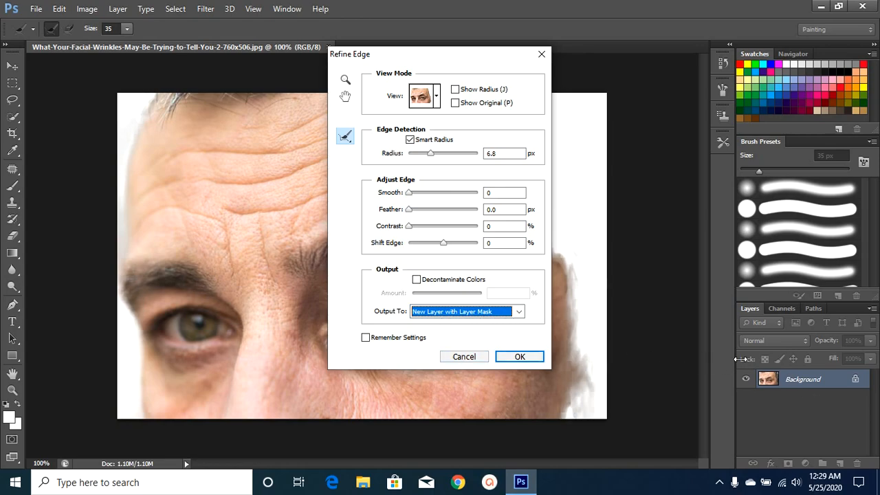
pyautogui.click(521, 357)
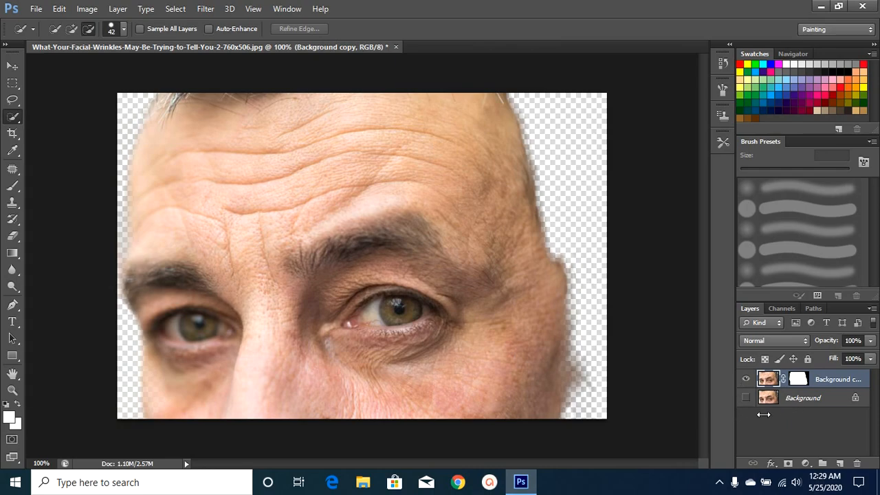
pyautogui.click(746, 398)
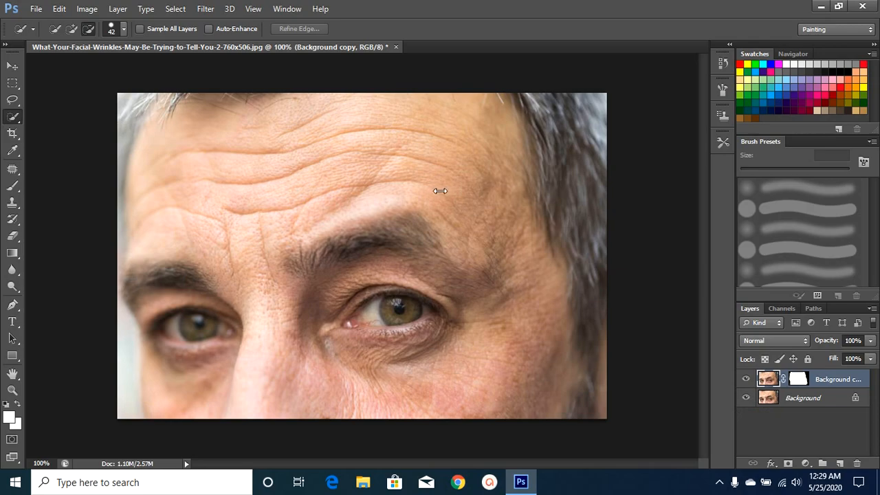
# Apply a Surface Blur with a 16-pixel radius to the masked face layer, adjusting the threshold.
pyautogui.click(205, 7)
pyautogui.moveTo(279, 91)
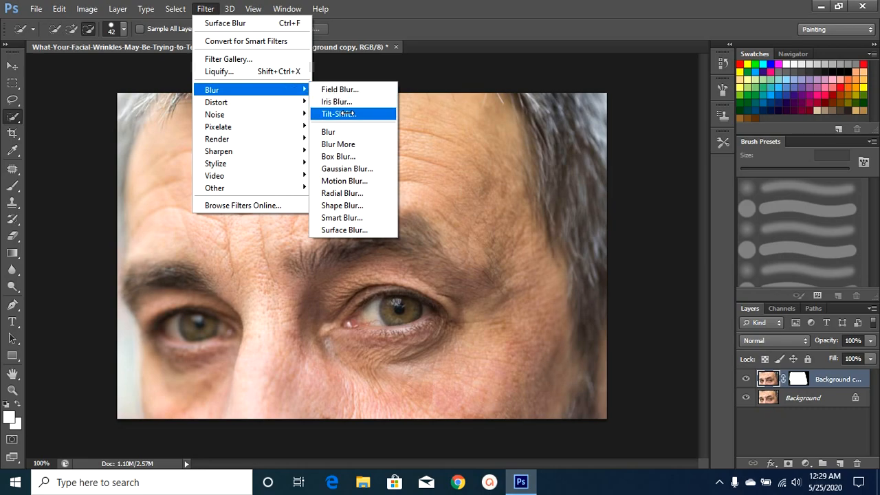
pyautogui.click(362, 230)
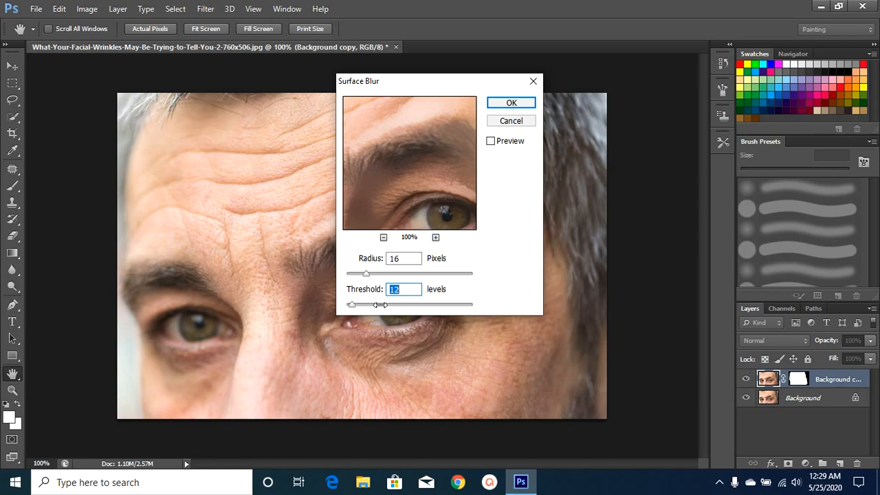
pyautogui.moveTo(353, 304); pyautogui.dragTo(585, 303)
pyautogui.moveTo(472, 306); pyautogui.dragTo(354, 305)
pyautogui.click(514, 103)
pyautogui.press('w')
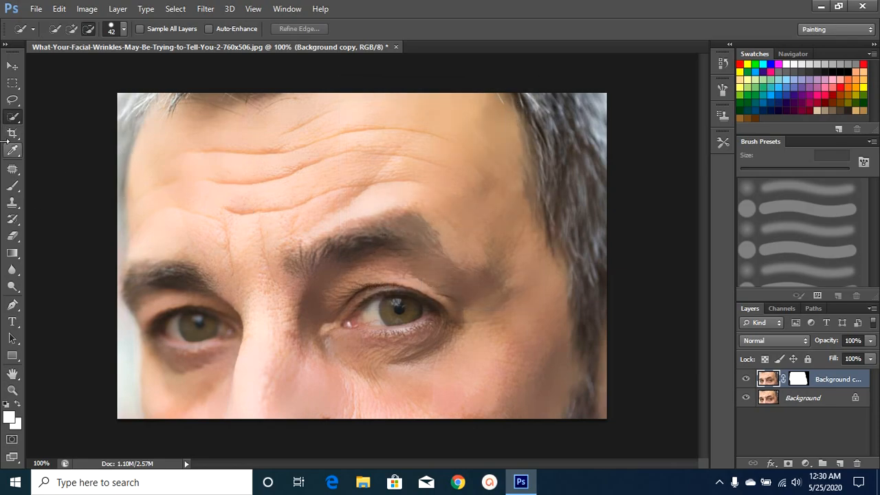
# Paint white strokes across the forehead, eyes and nose on the face layer with a soft 75 px brush.
pyautogui.click(15, 186)
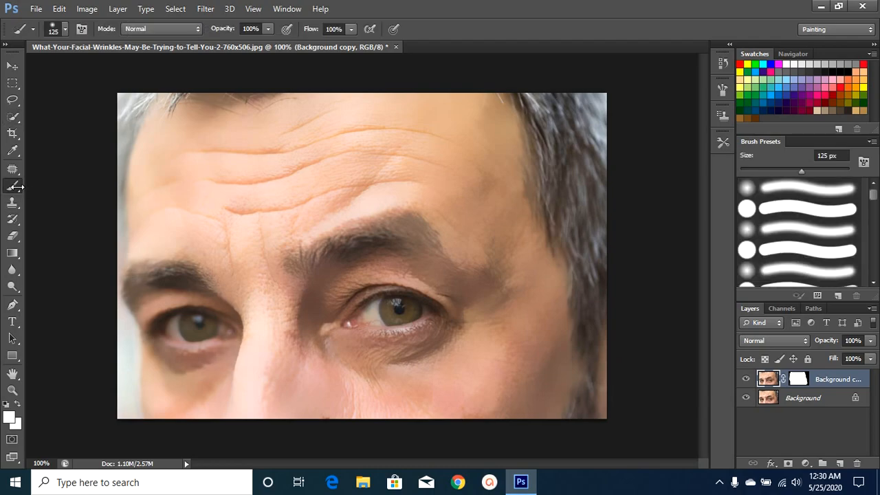
pyautogui.click(66, 30)
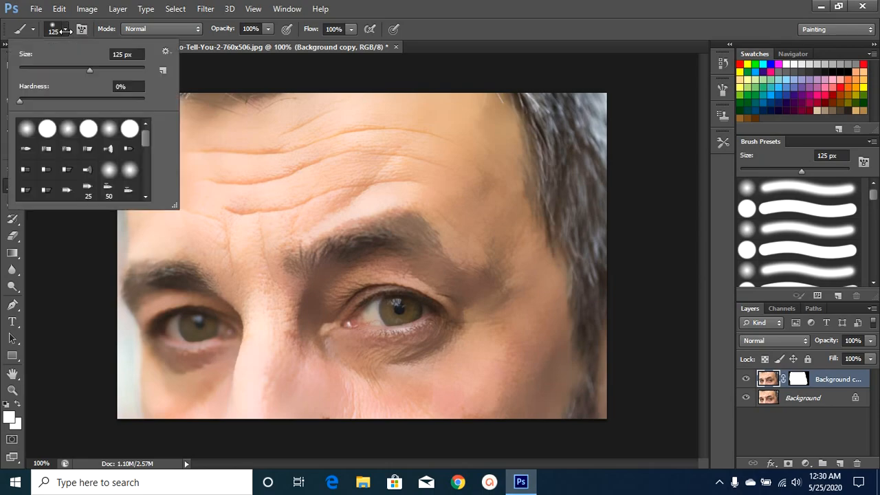
pyautogui.moveTo(90, 67); pyautogui.dragTo(65, 69)
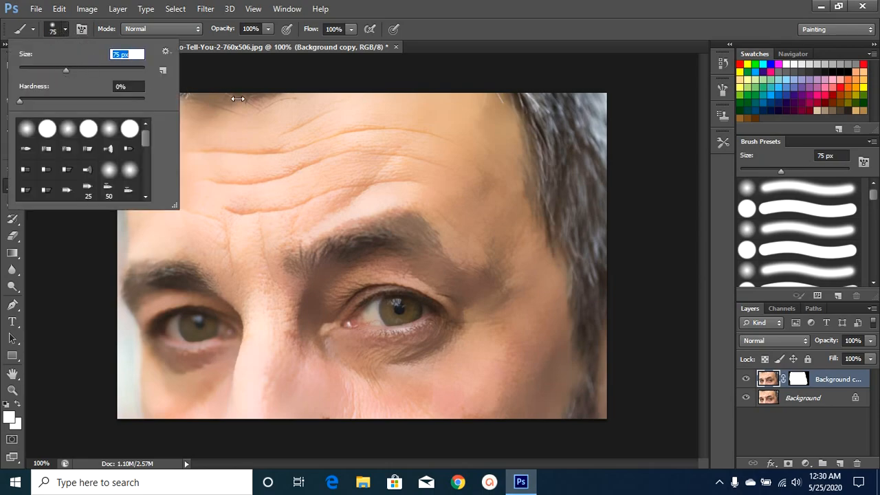
pyautogui.click(185, 70)
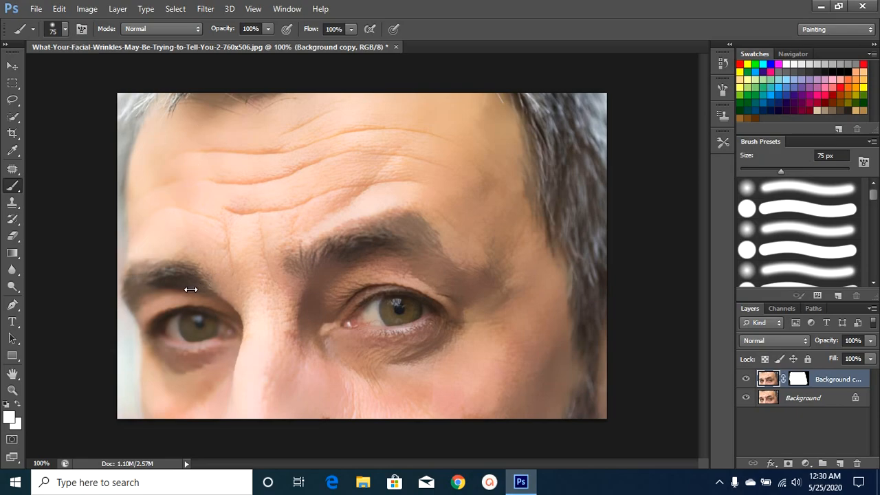
pyautogui.moveTo(295, 197)
pyautogui.mouseDown()
pyautogui.moveTo(378, 114)
pyautogui.moveTo(288, 165)
pyautogui.moveTo(298, 202)
pyautogui.moveTo(285, 164)
pyautogui.moveTo(327, 204)
pyautogui.moveTo(309, 206)
pyautogui.moveTo(353, 163)
pyautogui.moveTo(265, 183)
pyautogui.moveTo(237, 178)
pyautogui.mouseUp()
pyautogui.moveTo(226, 220)
pyautogui.mouseDown()
pyautogui.moveTo(230, 170)
pyautogui.moveTo(218, 254)
pyautogui.moveTo(268, 160)
pyautogui.moveTo(238, 203)
pyautogui.moveTo(253, 190)
pyautogui.moveTo(205, 213)
pyautogui.moveTo(290, 181)
pyautogui.moveTo(399, 159)
pyautogui.moveTo(458, 271)
pyautogui.moveTo(549, 140)
pyautogui.moveTo(479, 222)
pyautogui.moveTo(294, 248)
pyautogui.moveTo(395, 321)
pyautogui.mouseUp()
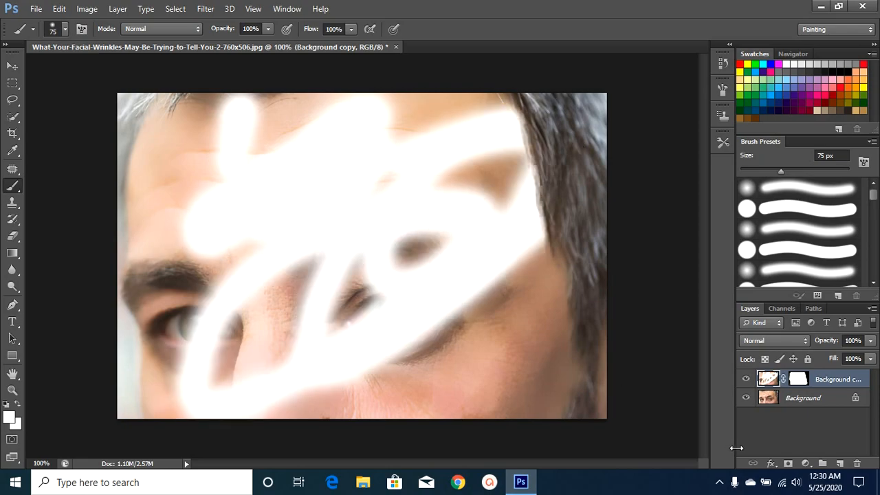
pyautogui.click(720, 481)
pyautogui.click(720, 457)
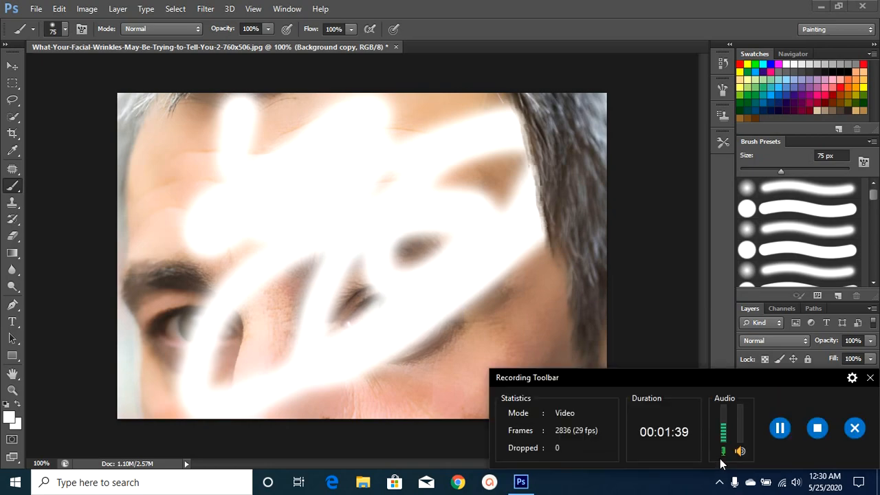
pyautogui.click(778, 429)
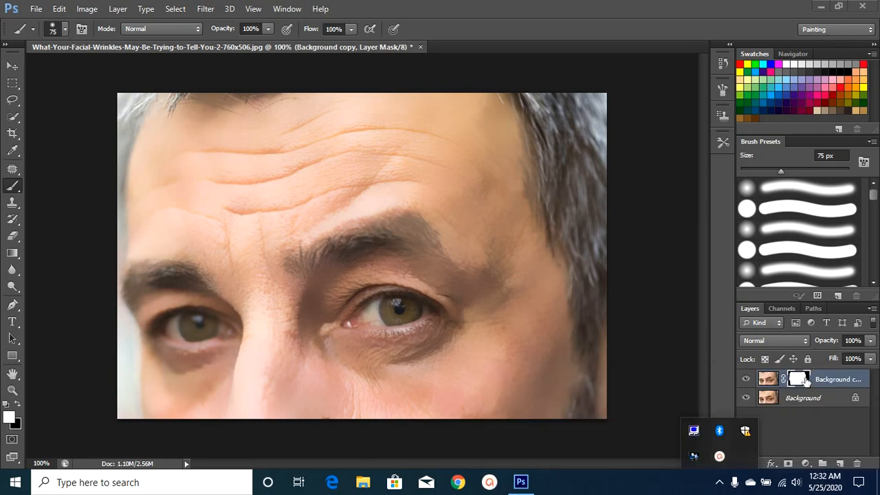
# Switch from the Background copy layer's image to its layer mask as the painting target.
pyautogui.click(768, 384)
pyautogui.click(768, 385)
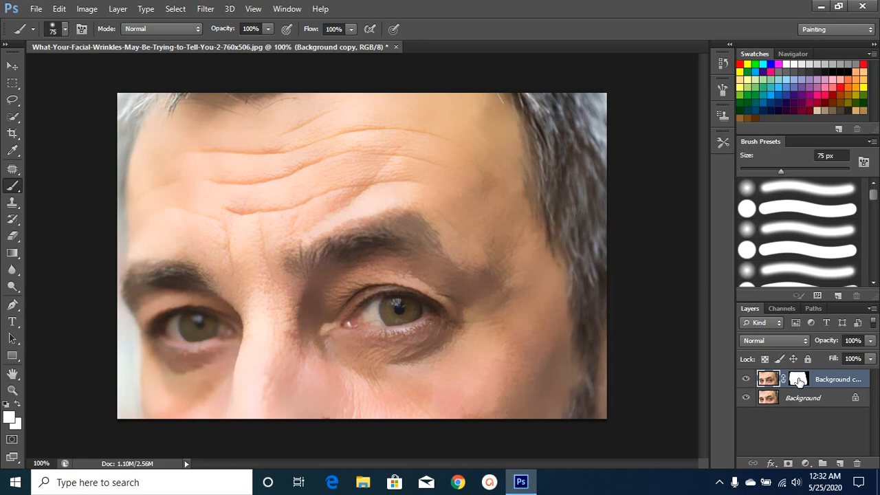
pyautogui.click(801, 382)
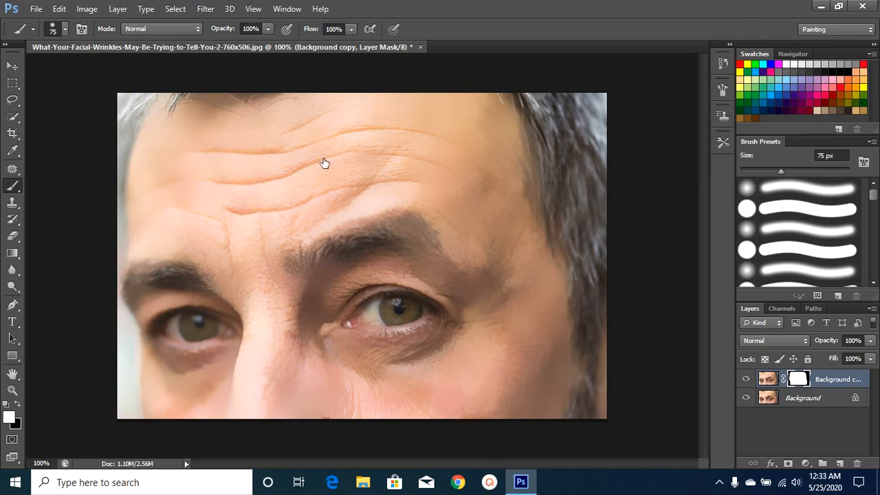
# Open the original JPG and the retouched PNG from the desktop in Photos and arrange their windows side by side.
pyautogui.click(821, 6)
pyautogui.doubleClick(119, 278)
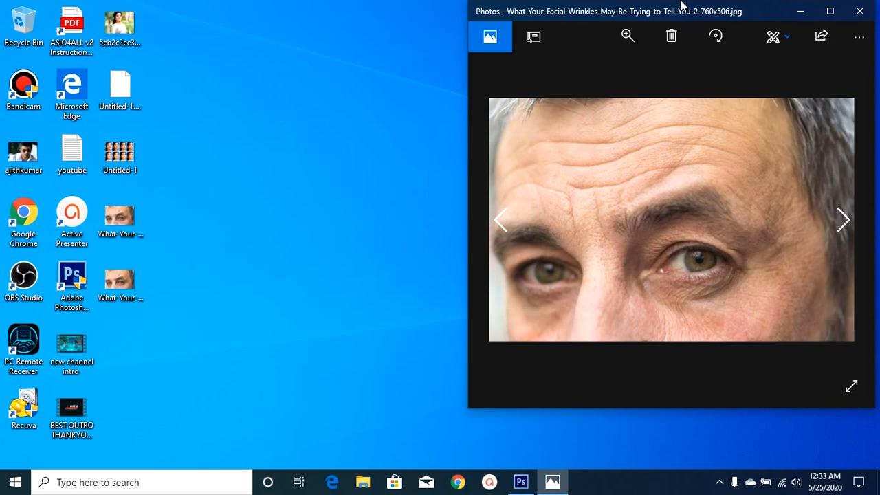
pyautogui.moveTo(689, 18); pyautogui.dragTo(632, 153)
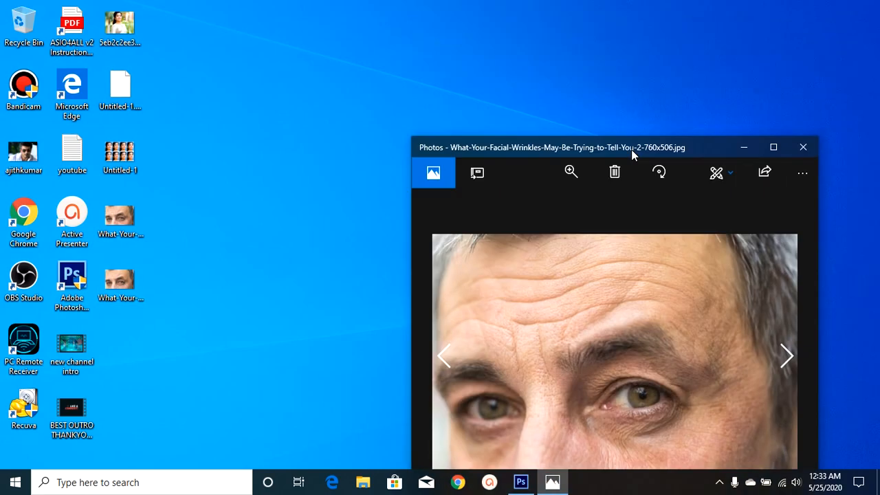
pyautogui.click(112, 289)
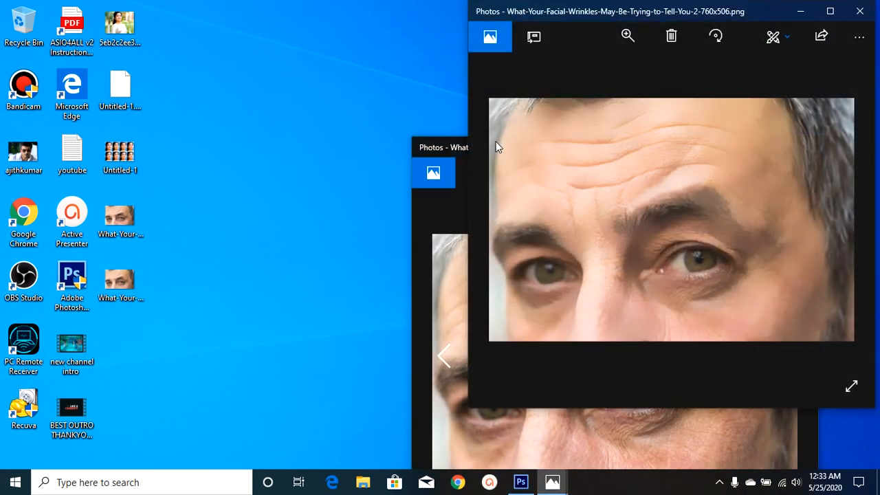
pyautogui.moveTo(451, 144); pyautogui.dragTo(31, 12)
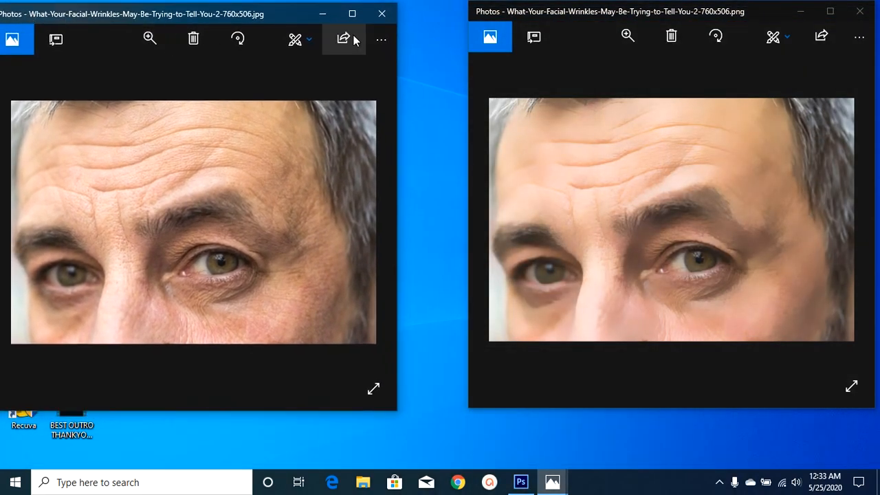
pyautogui.moveTo(541, 15); pyautogui.dragTo(477, 18)
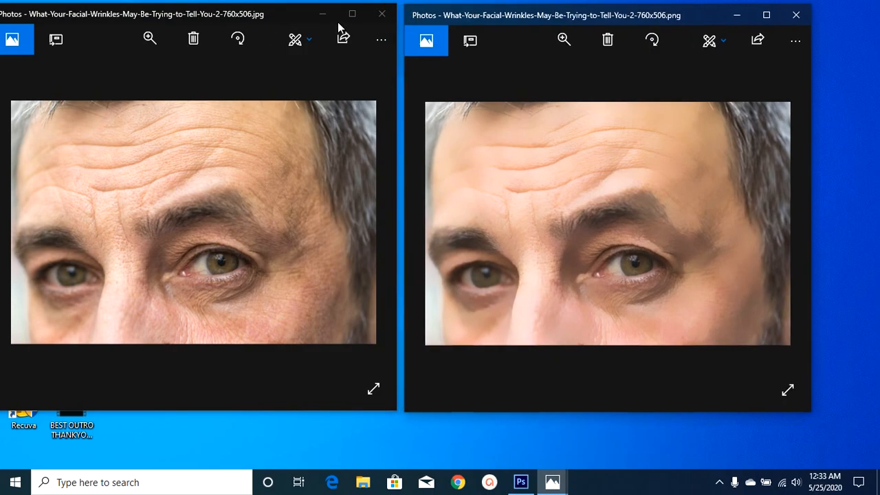
# Maximize the original photo, compare it with the retouched PNG by flipping between them, and return to Photoshop.
pyautogui.doubleClick(260, 21)
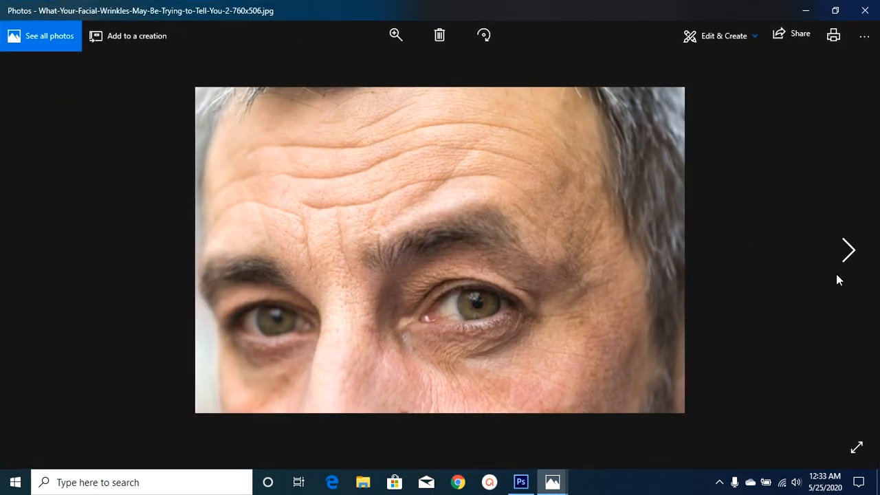
pyautogui.click(847, 255)
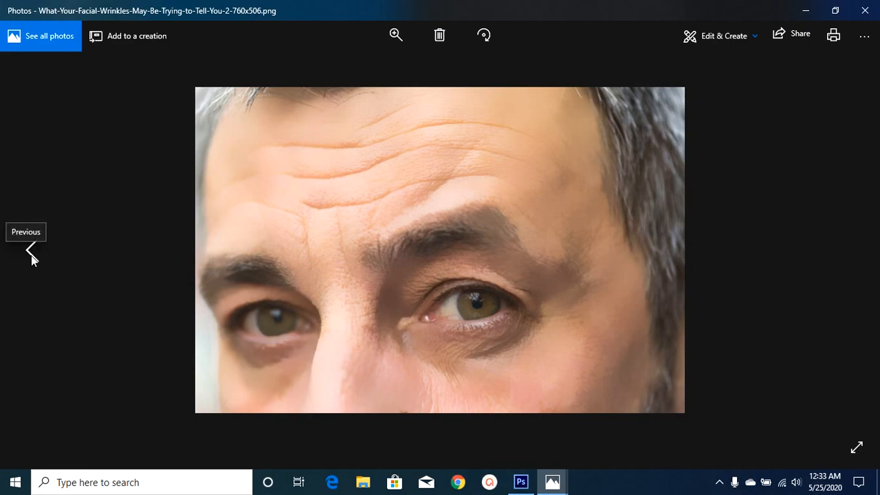
pyautogui.click(31, 252)
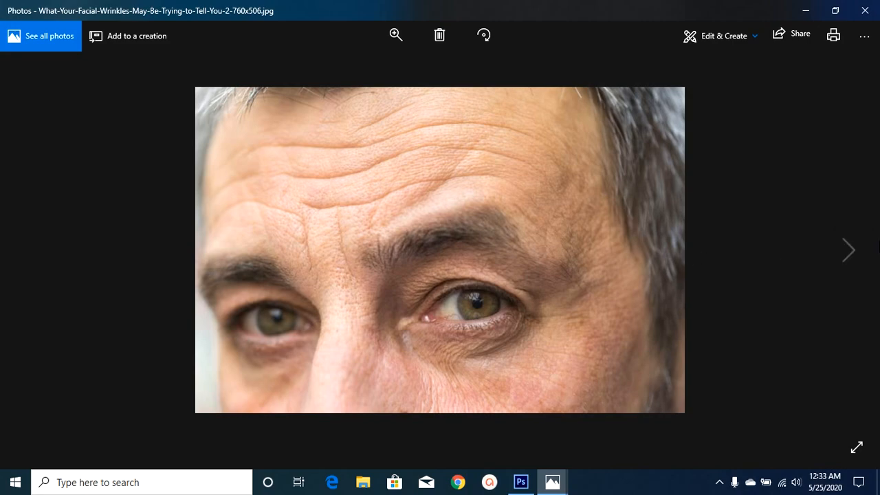
pyautogui.click(851, 251)
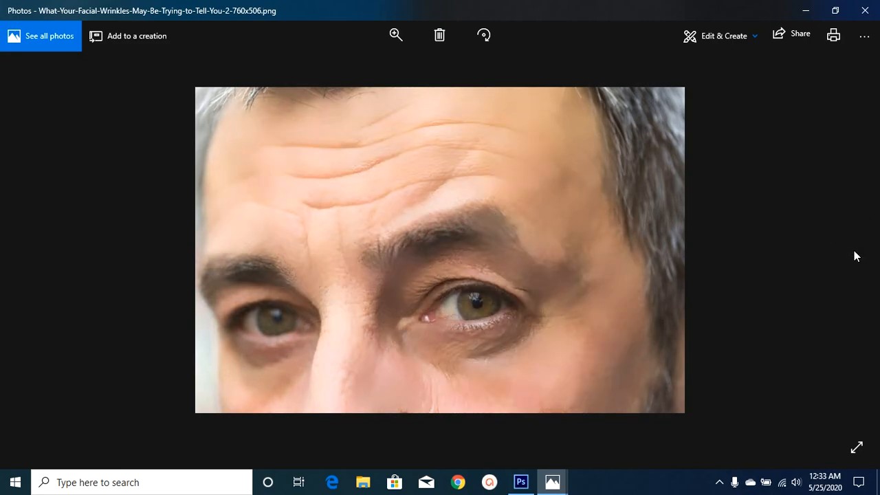
pyautogui.moveTo(528, 484)
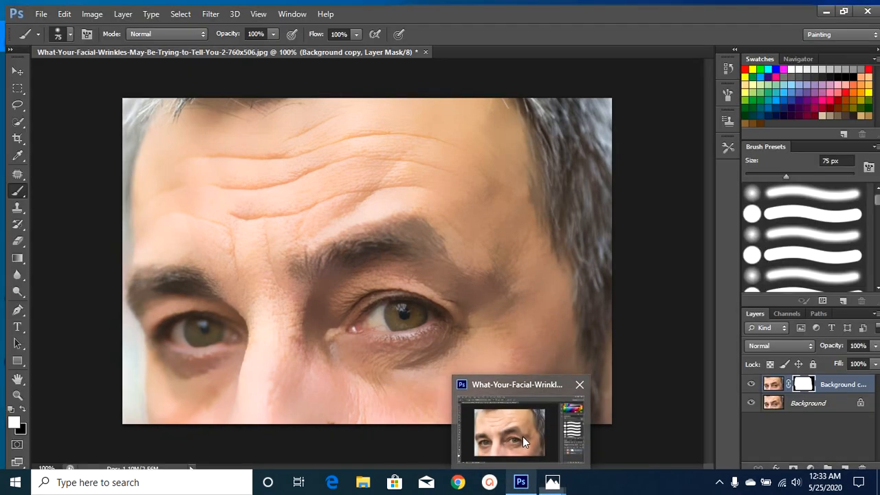
pyautogui.click(522, 437)
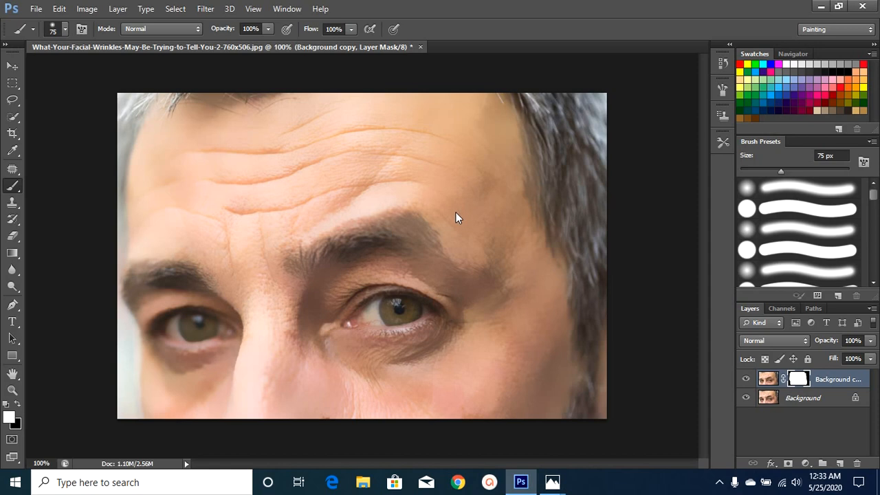
pyautogui.click(719, 483)
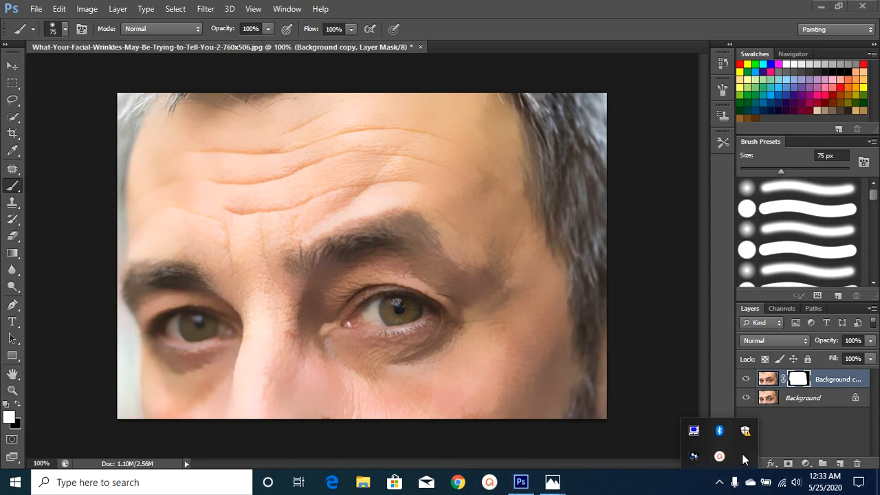
pyautogui.click(715, 456)
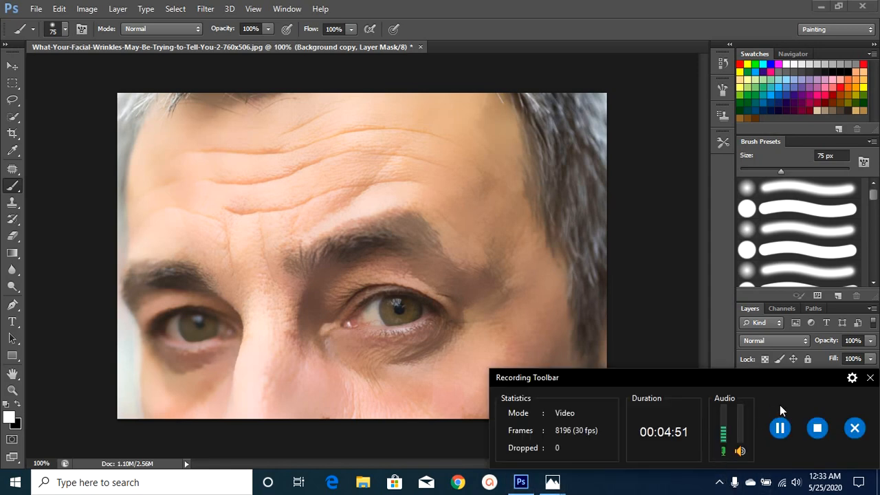
pyautogui.click(780, 426)
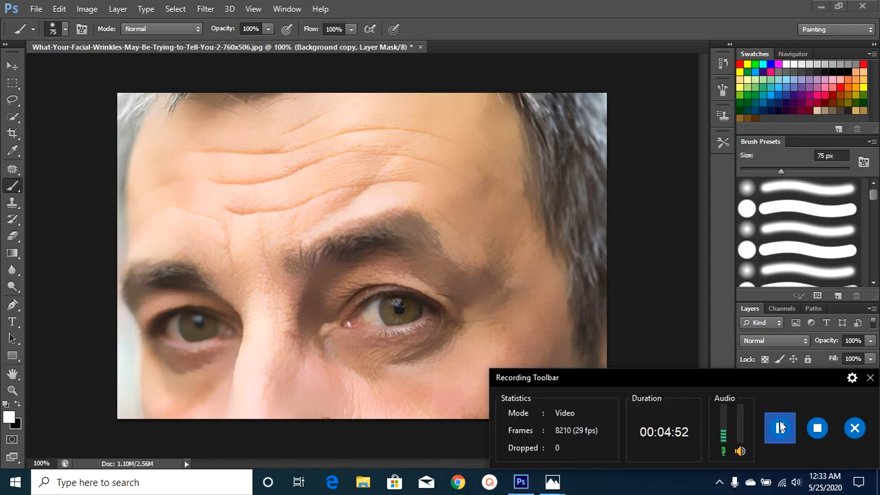